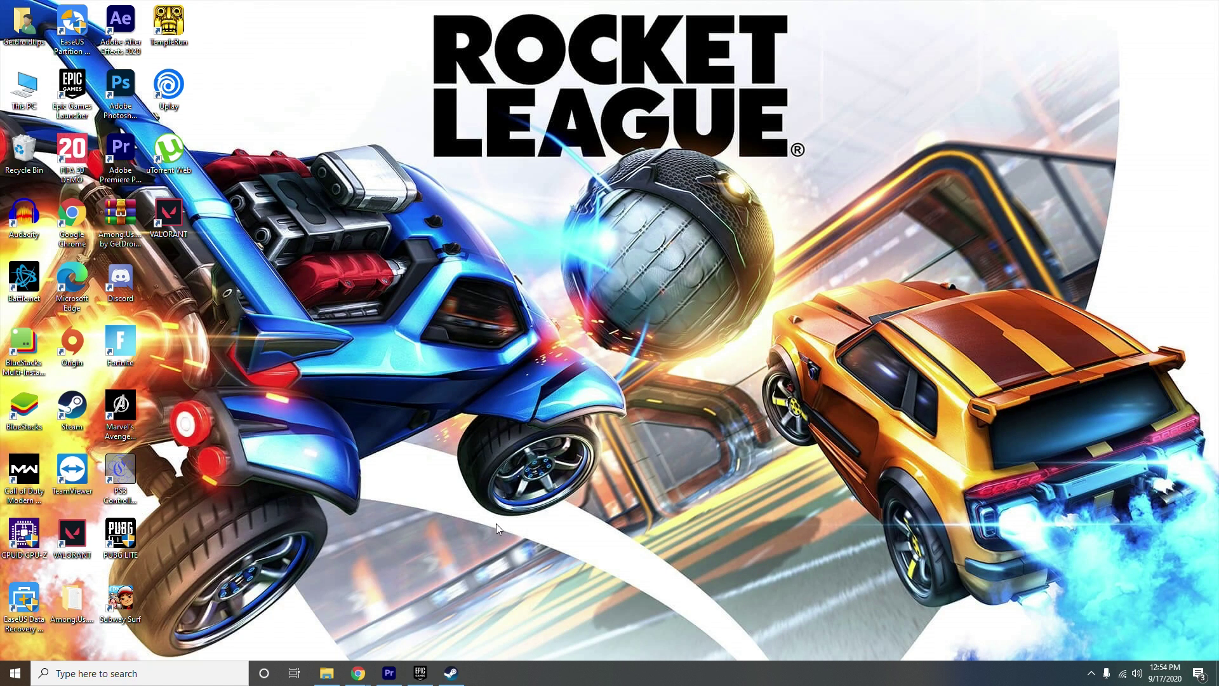
- Bring Epic Games Launcher forward and show the Friends panel from the sidebar
{"action": "left_click", "coordinate": [420, 673]}
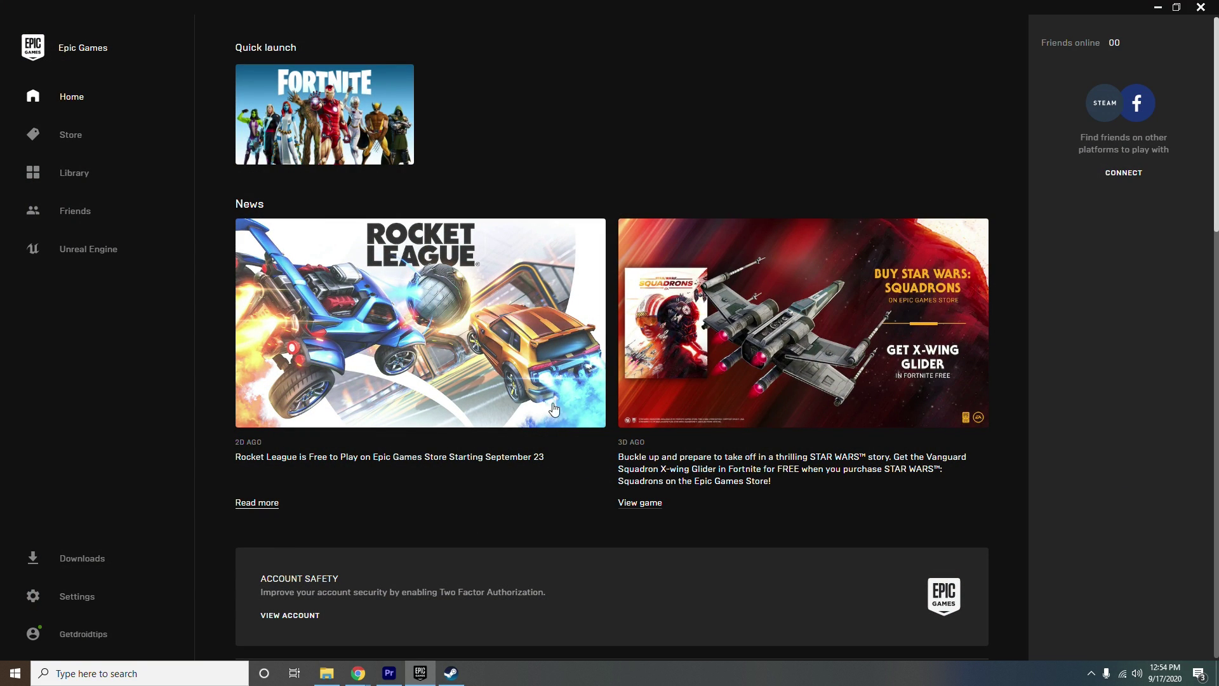
{"action": "left_click", "coordinate": [68, 213]}
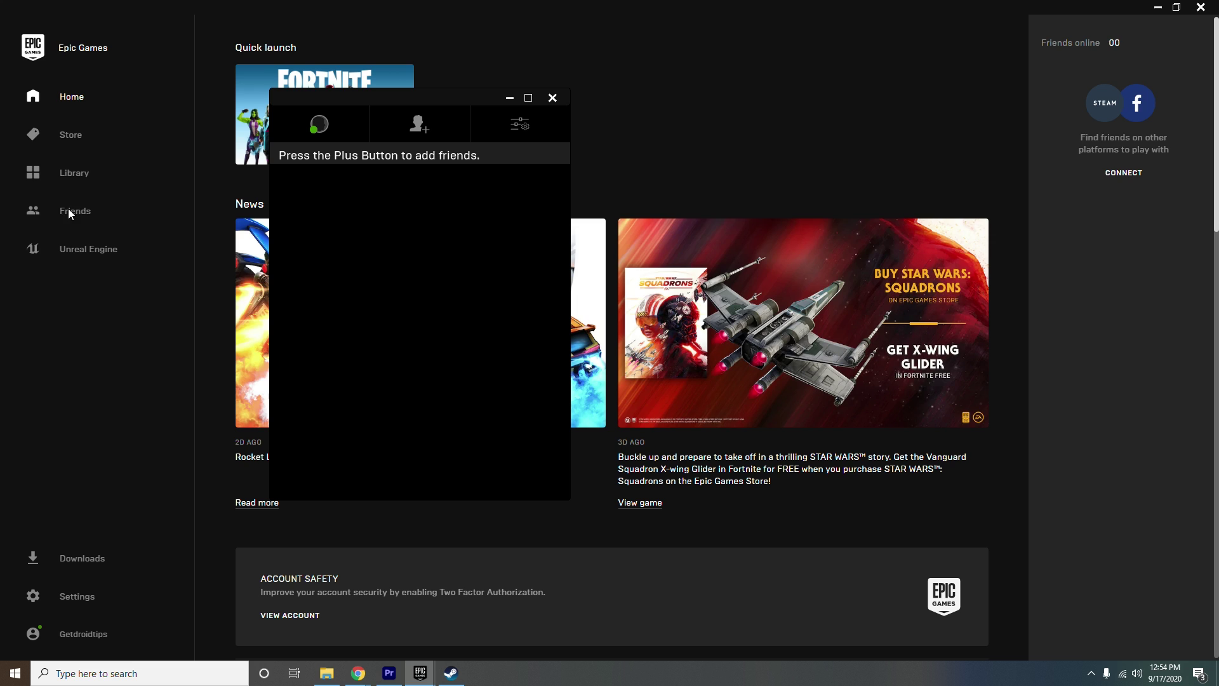
- Choose Steam as the friend connection in the Add Friend window
{"action": "left_click", "coordinate": [419, 125]}
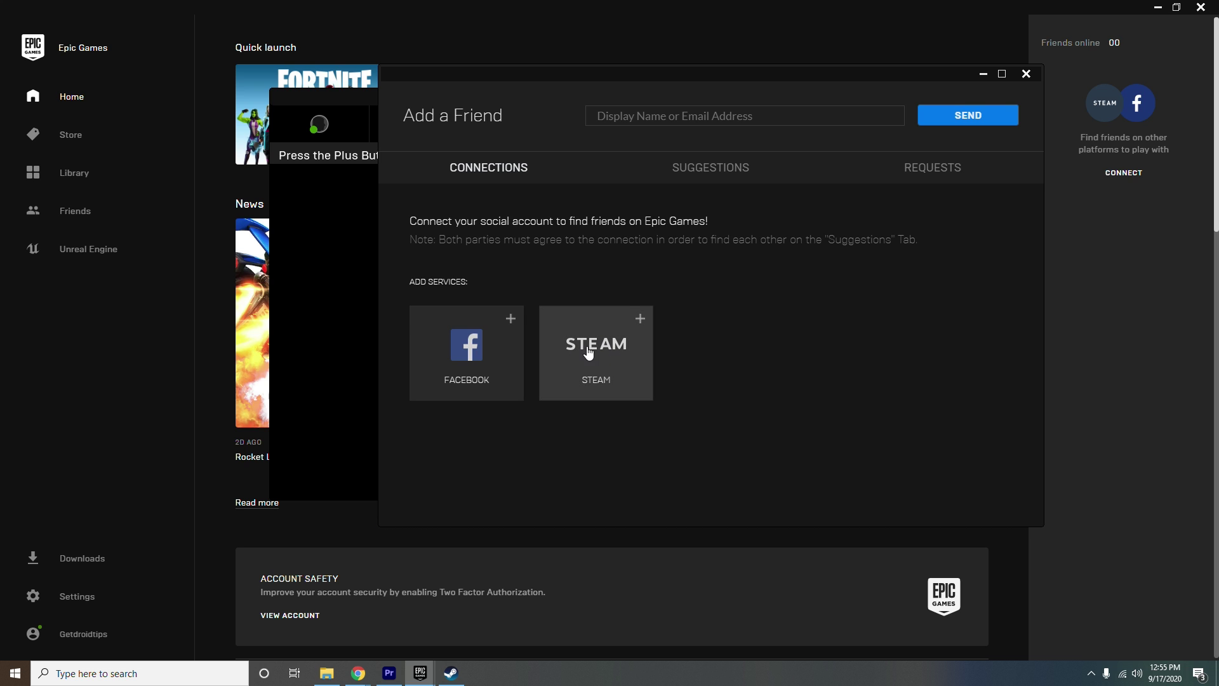
{"action": "left_click", "coordinate": [600, 345]}
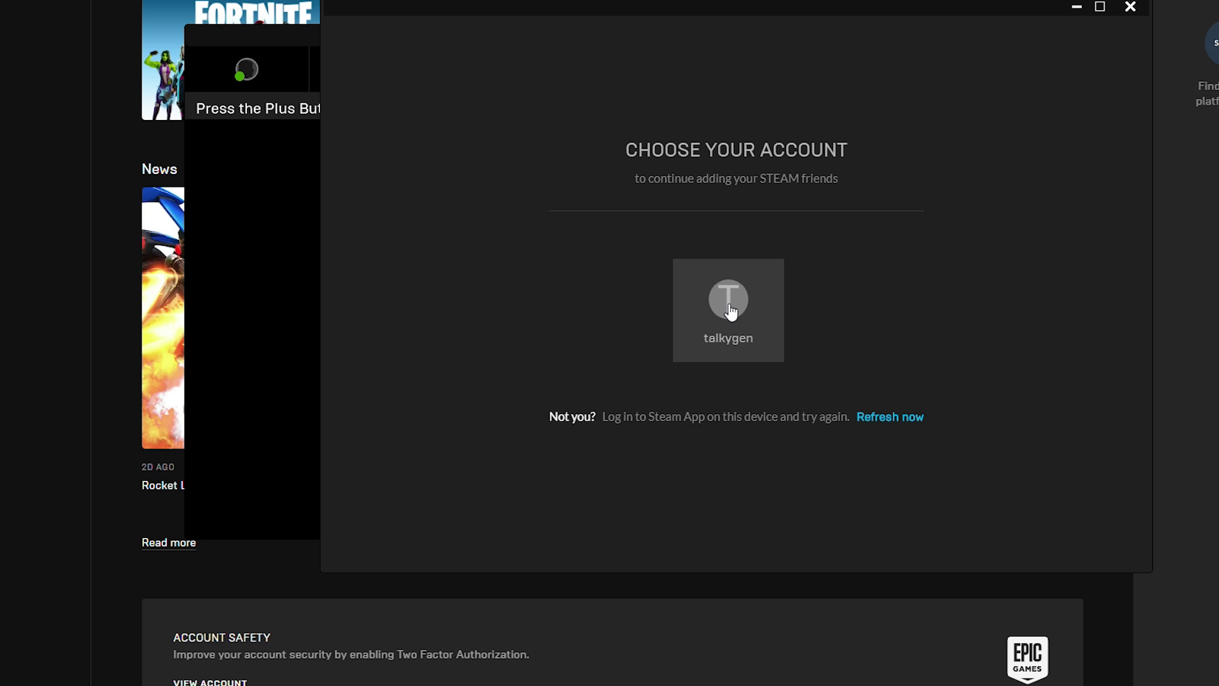
- Pick the offered Steam account to link with Epic Games
{"action": "left_click", "coordinate": [736, 311]}
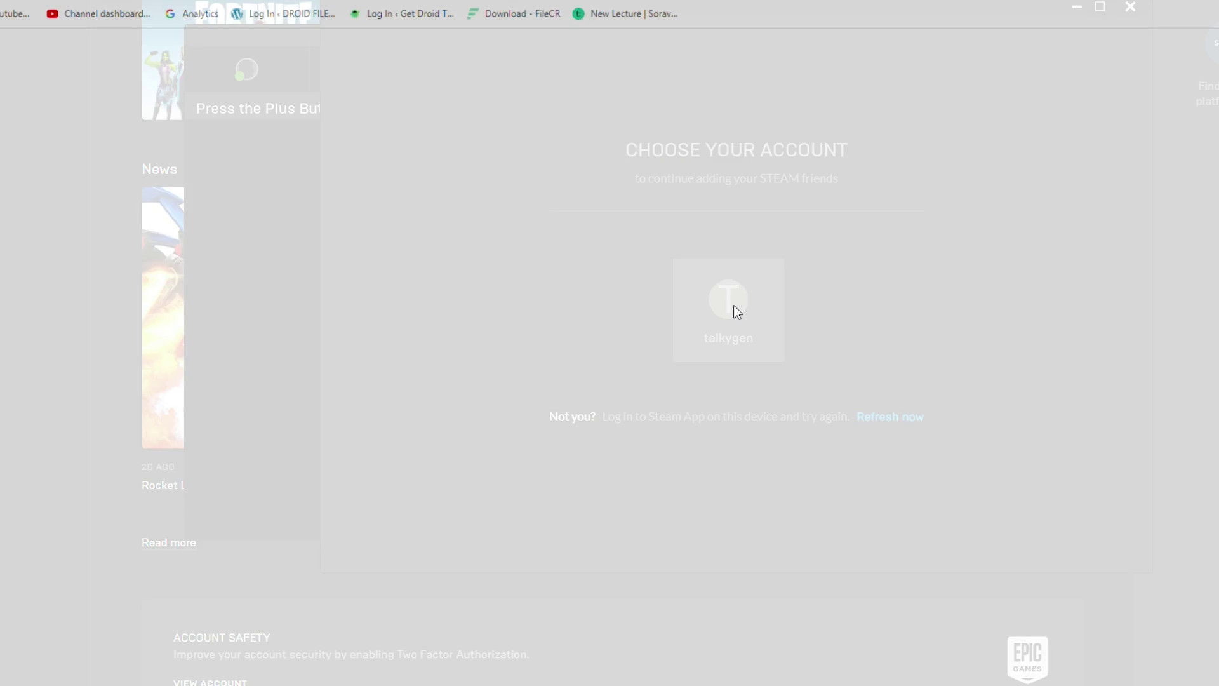
{"action": "type", "text": "getdroidtips3"}
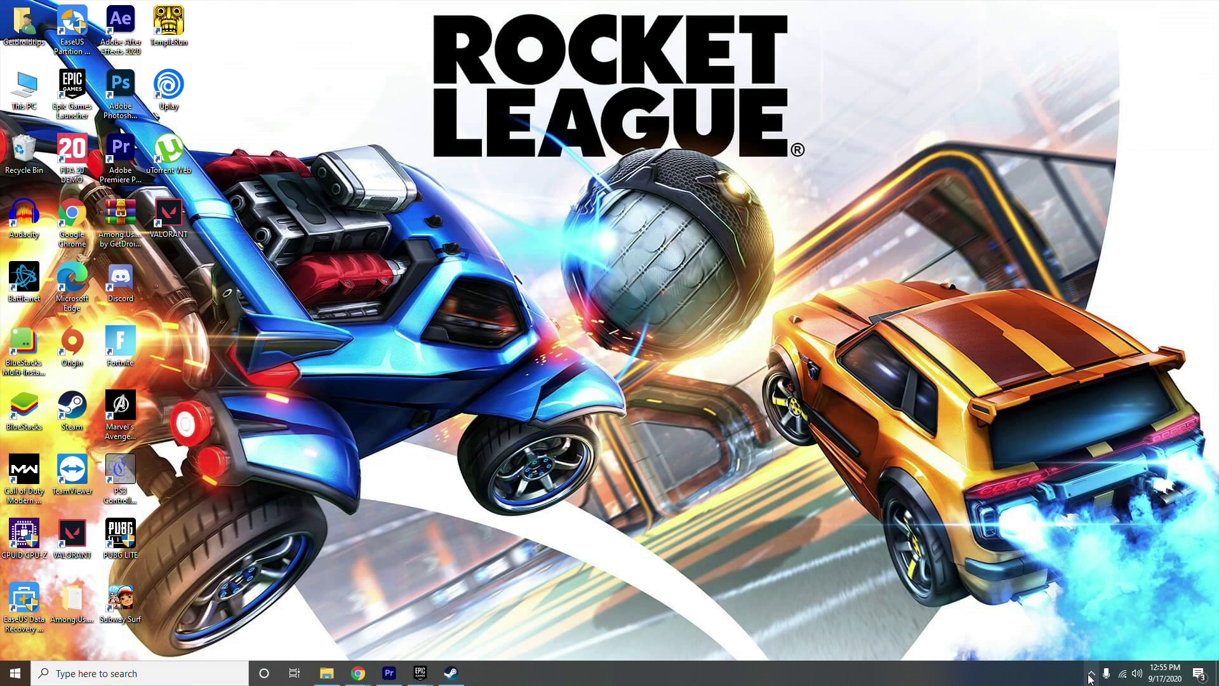
- Exit Steam from its system tray icon in the hidden icons area
{"action": "left_click", "coordinate": [1092, 674]}
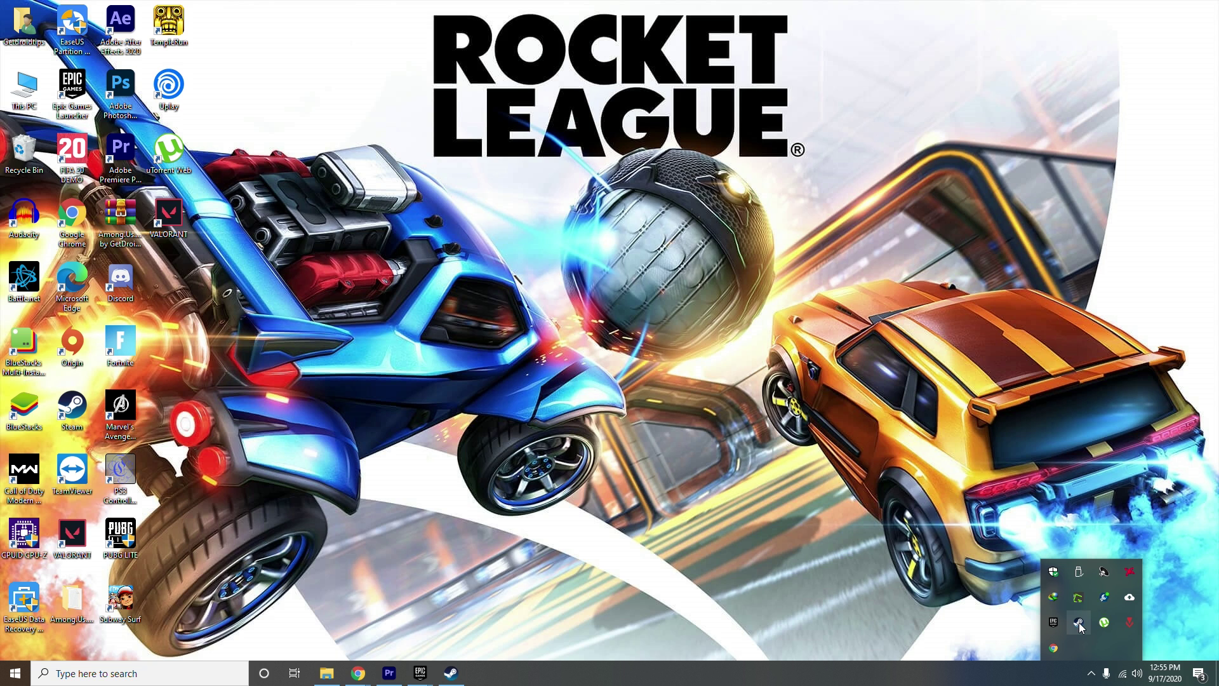
{"action": "right_click", "coordinate": [1079, 624]}
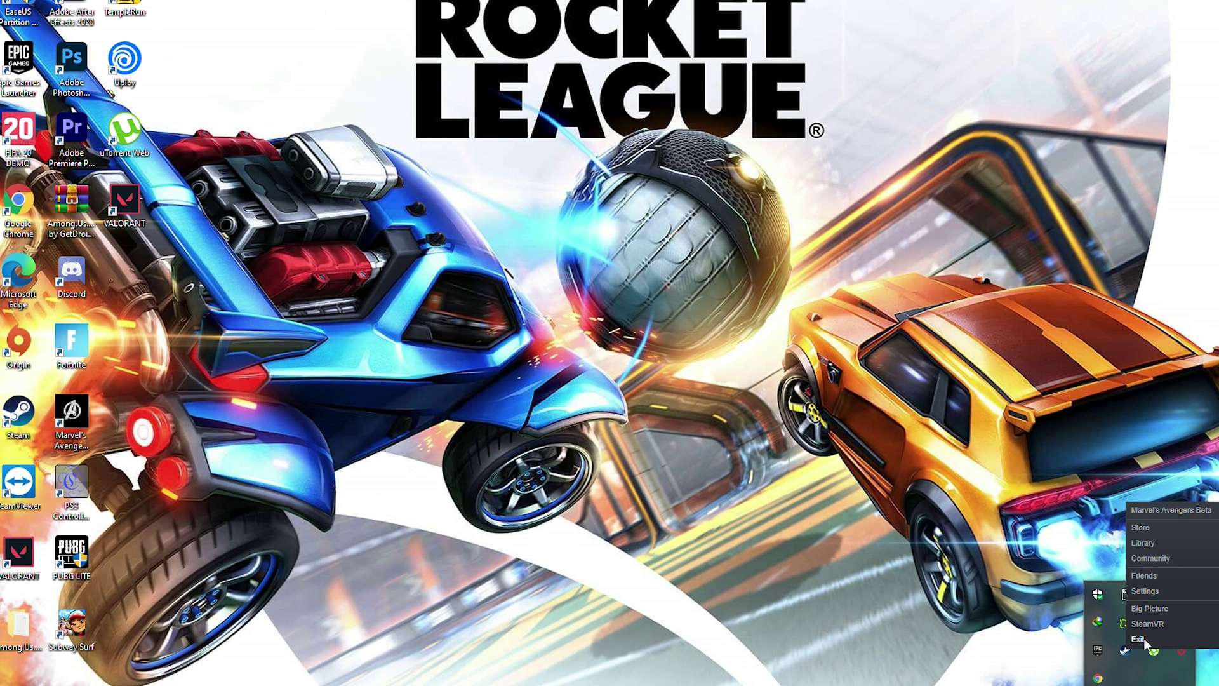
{"action": "left_click", "coordinate": [1092, 611]}
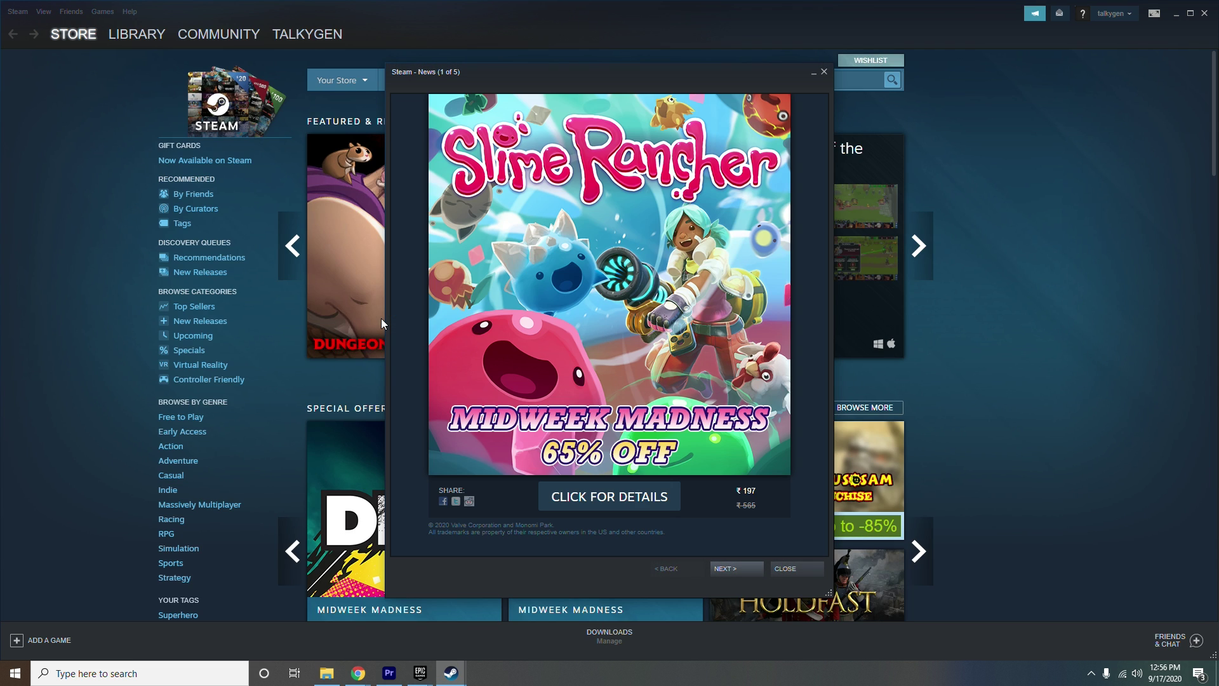
- Close the Steam News popup to reveal the Store page
{"action": "left_click", "coordinate": [825, 73]}
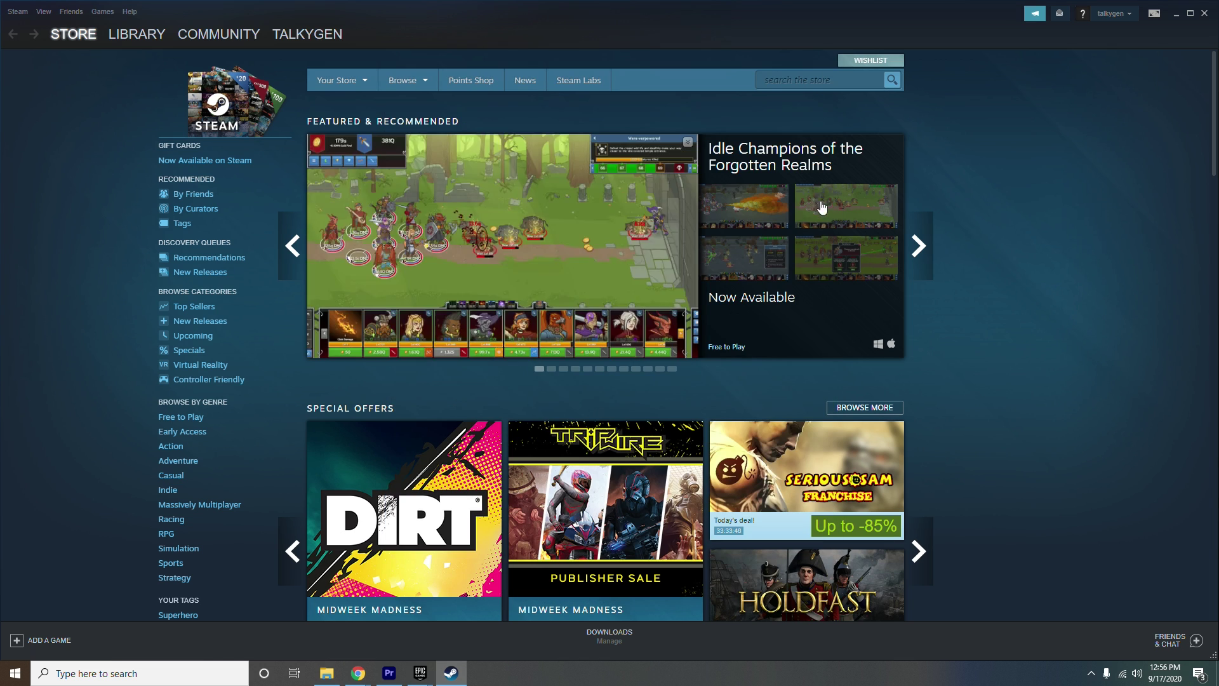